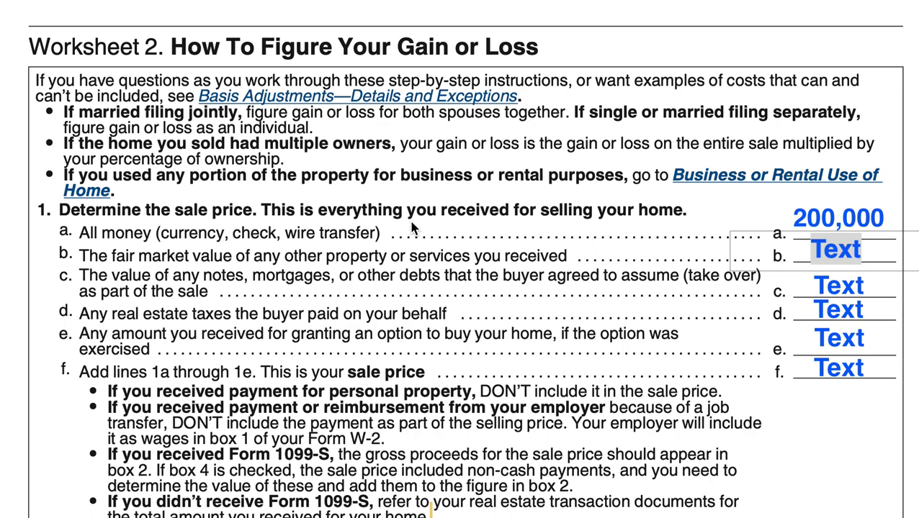
- Replace the placeholder on Worksheet 2 line 1b, fair market value of other property, with 15000
{"action": "scroll", "coordinate": [419, 310], "scroll_direction": "down", "scroll_amount": 5}
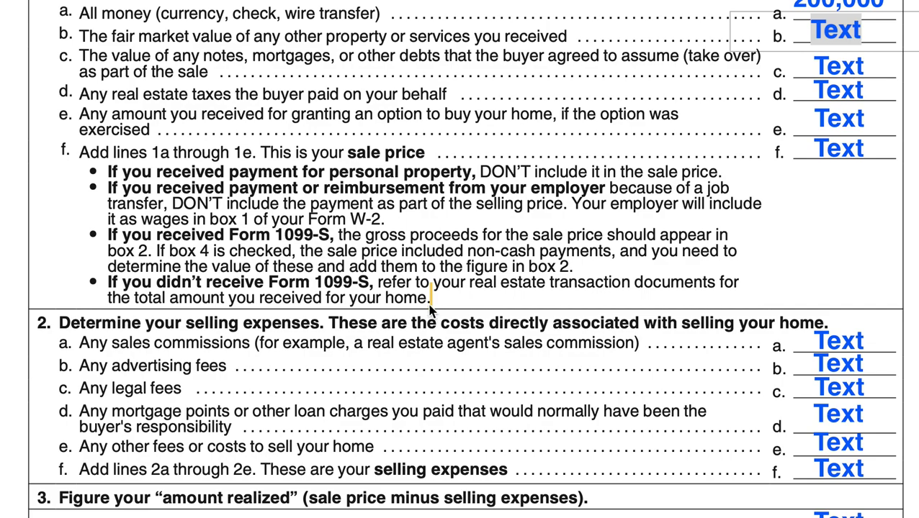
{"action": "scroll", "coordinate": [431, 308], "scroll_direction": "down", "scroll_amount": 2}
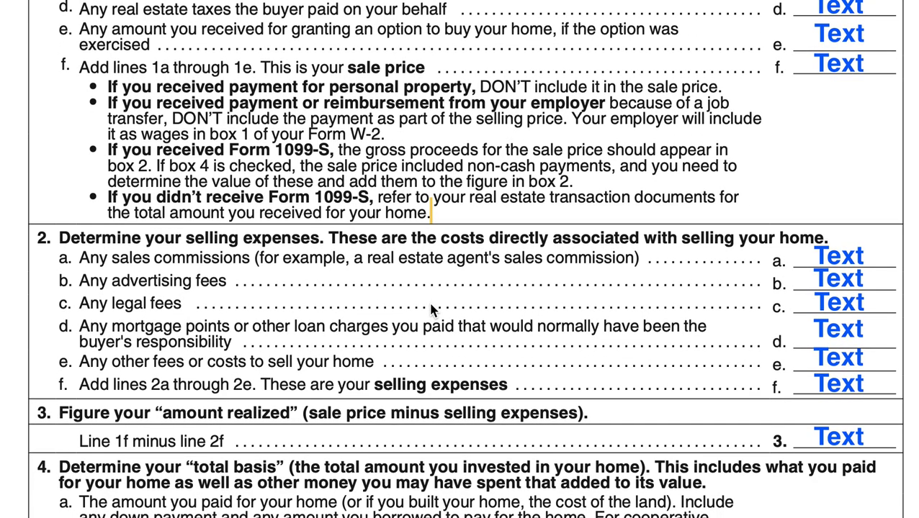
{"action": "scroll", "coordinate": [431, 308], "scroll_direction": "down", "scroll_amount": 4}
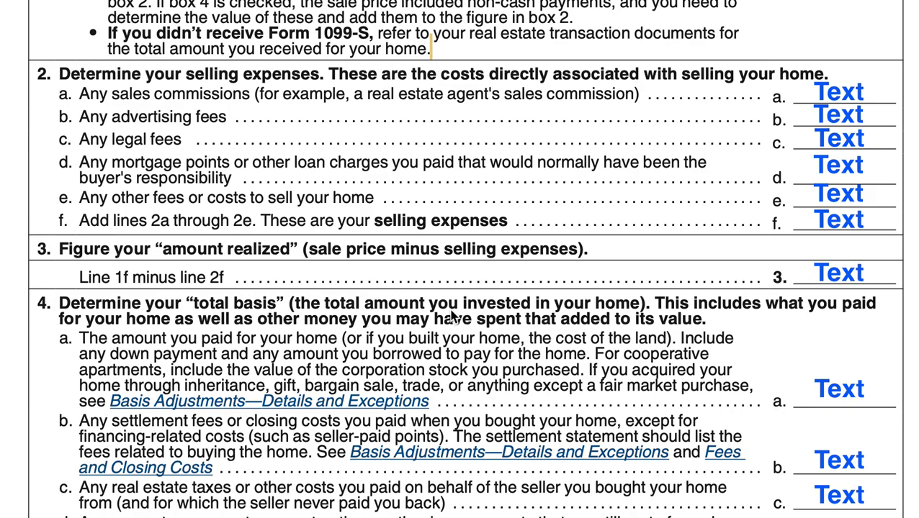
{"action": "scroll", "coordinate": [452, 318], "scroll_direction": "down", "scroll_amount": 20}
{"action": "scroll", "coordinate": [452, 315], "scroll_direction": "up", "scroll_amount": 4}
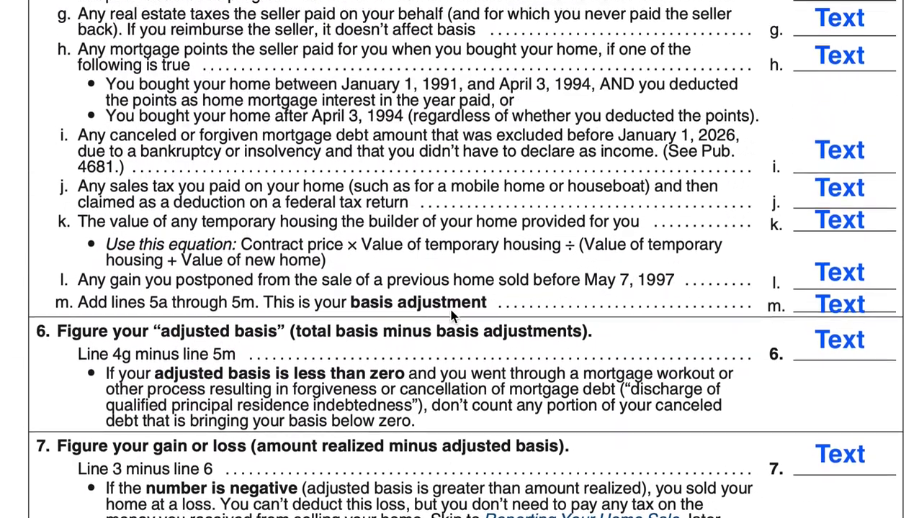
{"action": "scroll", "coordinate": [452, 315], "scroll_direction": "up", "scroll_amount": 6}
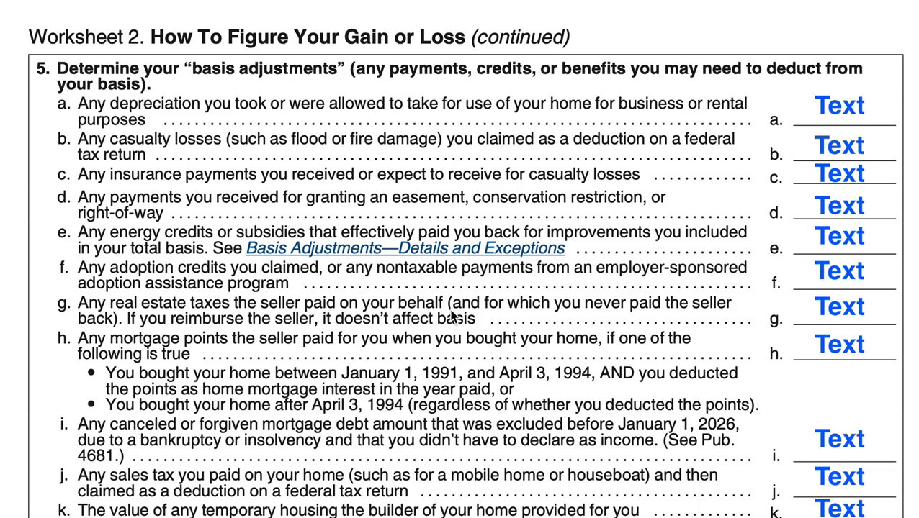
{"action": "scroll", "coordinate": [452, 317], "scroll_direction": "down", "scroll_amount": 4}
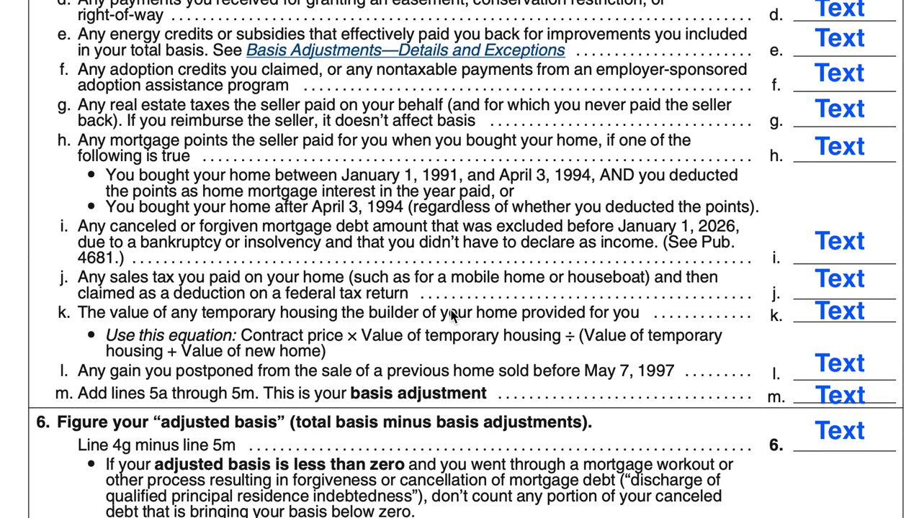
{"action": "scroll", "coordinate": [452, 315], "scroll_direction": "down", "scroll_amount": 3}
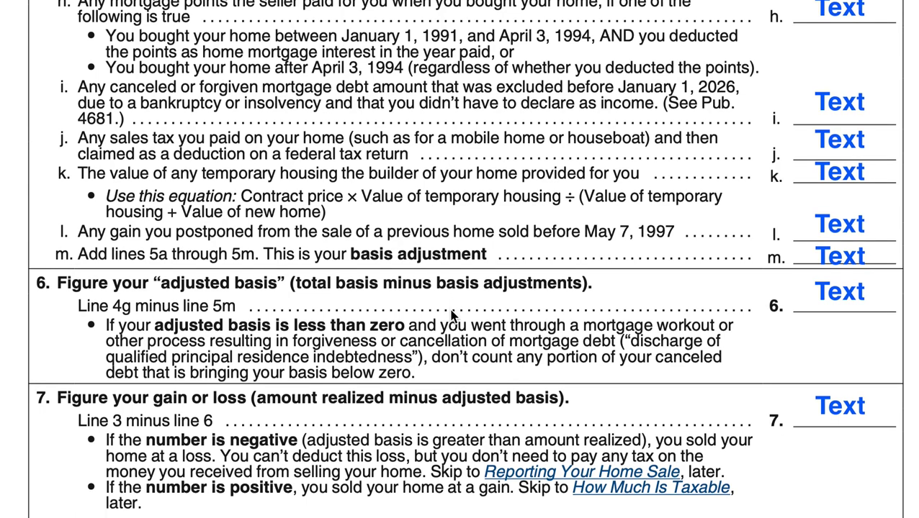
{"action": "scroll", "coordinate": [452, 314], "scroll_direction": "up", "scroll_amount": 15}
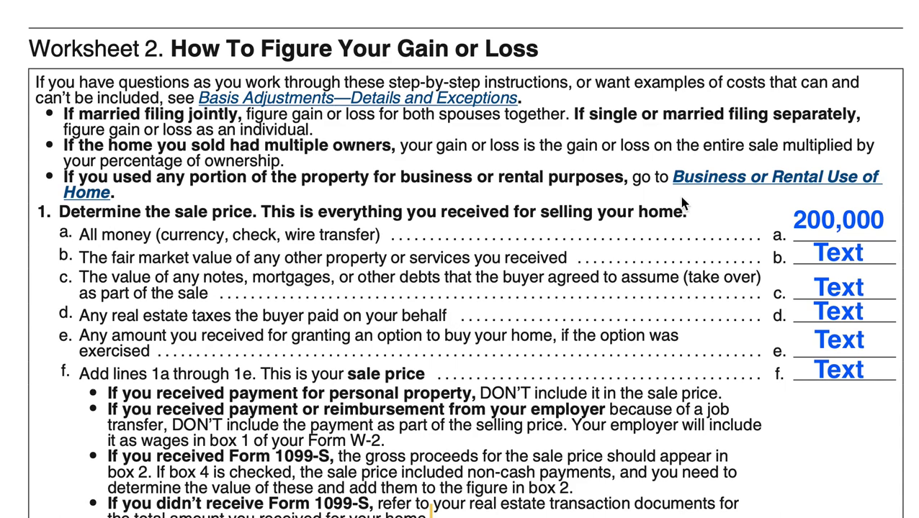
{"action": "left_click", "coordinate": [840, 252]}
{"action": "double_click", "coordinate": [841, 252]}
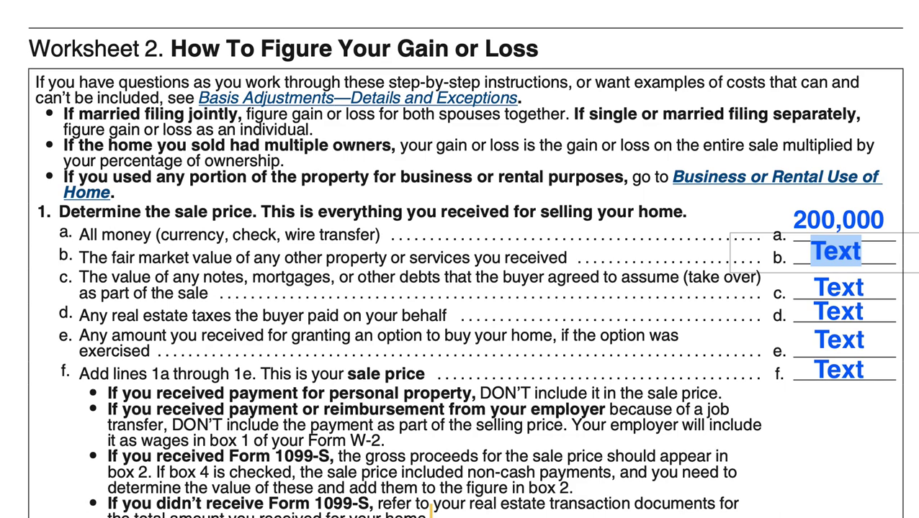
{"action": "type", "text": "15000"}
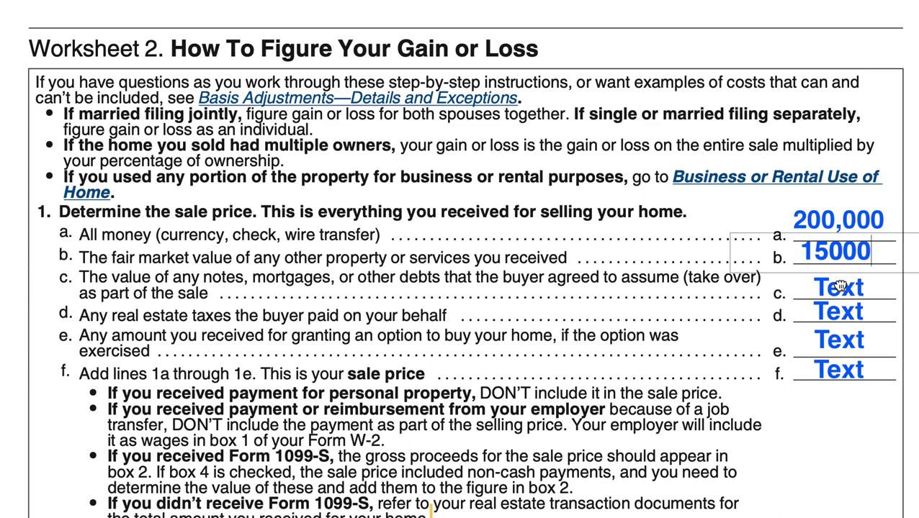
{"action": "left_click", "coordinate": [839, 286]}
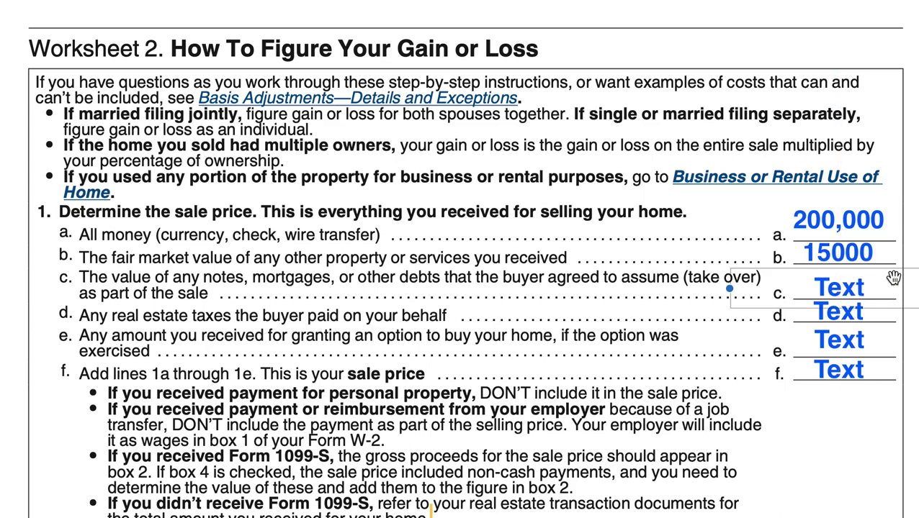
- Put 25000 in line 1c's text box for buyer-assumed debts
{"action": "double_click", "coordinate": [842, 287]}
{"action": "type", "text": "25000"}
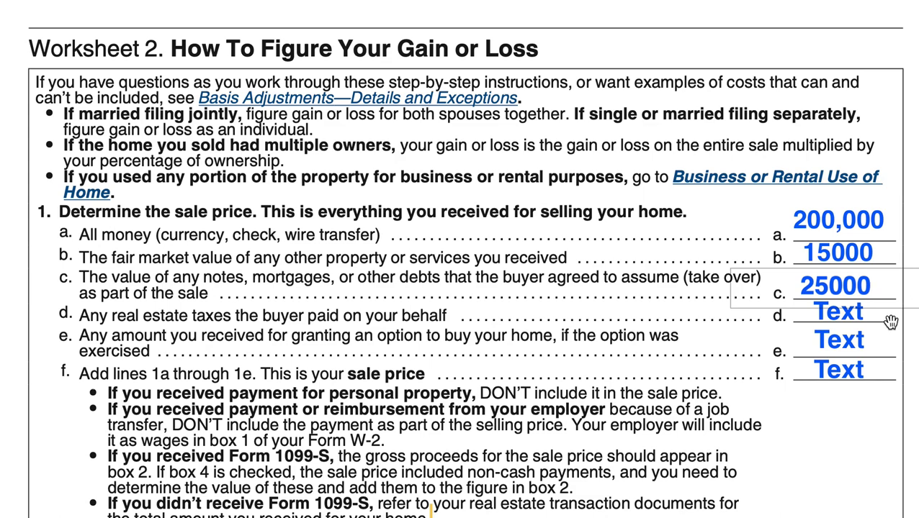
{"action": "double_click", "coordinate": [860, 316]}
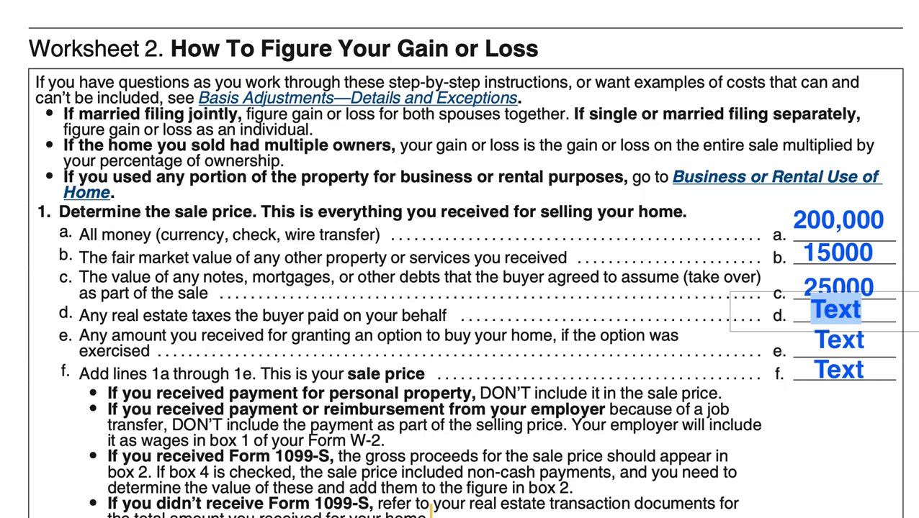
- Fill line 1d with 5000 real estate taxes and line 1e with 0 option amount
{"action": "type", "text": "5000"}
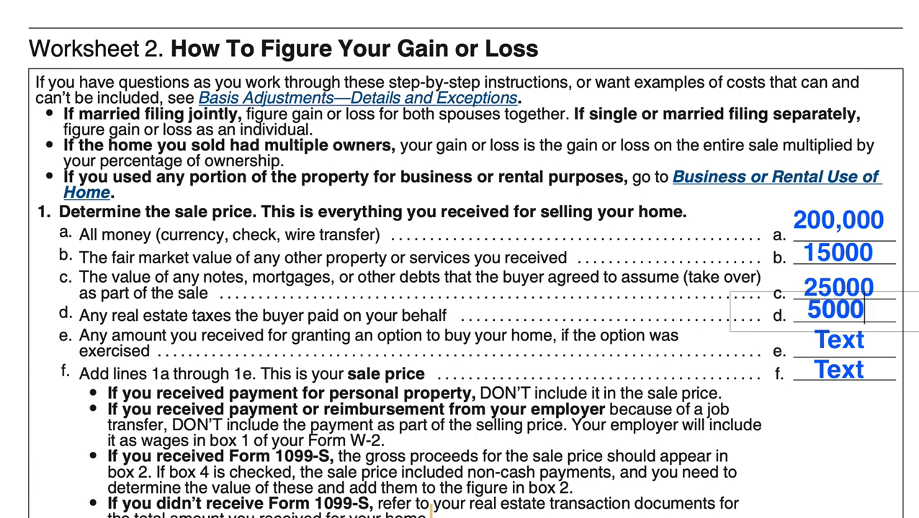
{"action": "double_click", "coordinate": [856, 345]}
{"action": "type", "text": "0"}
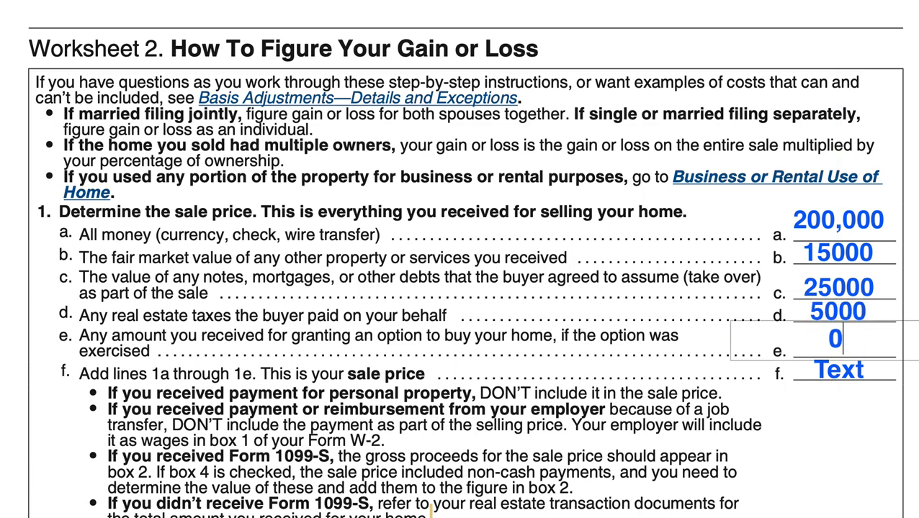
{"action": "double_click", "coordinate": [852, 364]}
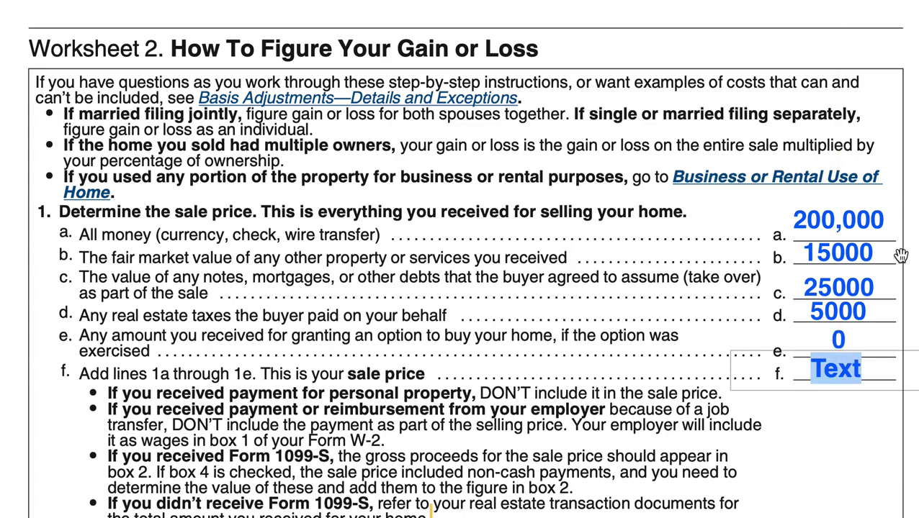
- Add thousands commas to lines 1b–1d (15,000, 25,000, 5,000) and enter 245,000 on line 1f
{"action": "double_click", "coordinate": [832, 250]}
{"action": "left_click", "coordinate": [827, 250]}
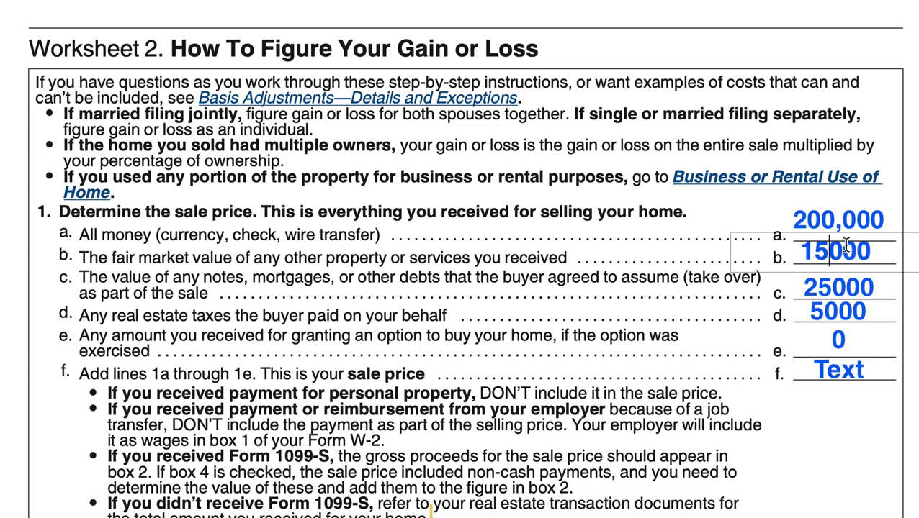
{"action": "type", "text": ","}
{"action": "left_click", "coordinate": [825, 287]}
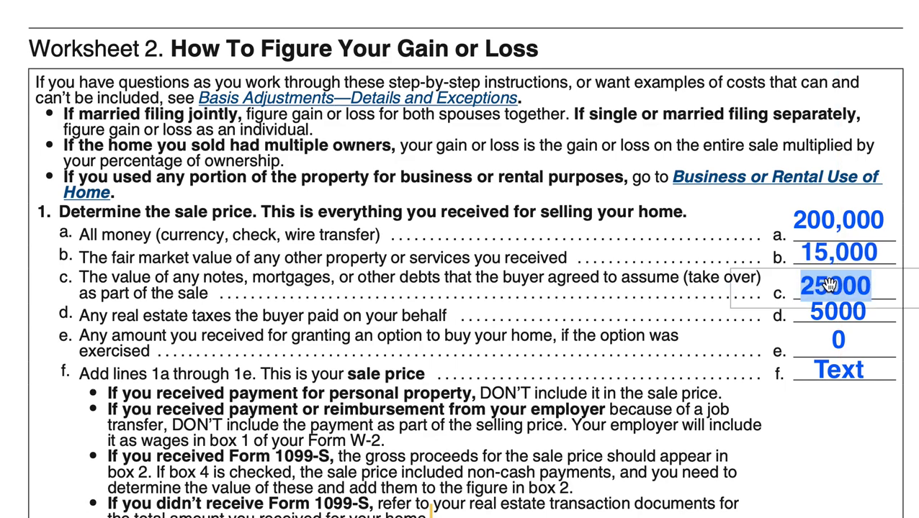
{"action": "type", "text": ","}
{"action": "left_click", "coordinate": [827, 317]}
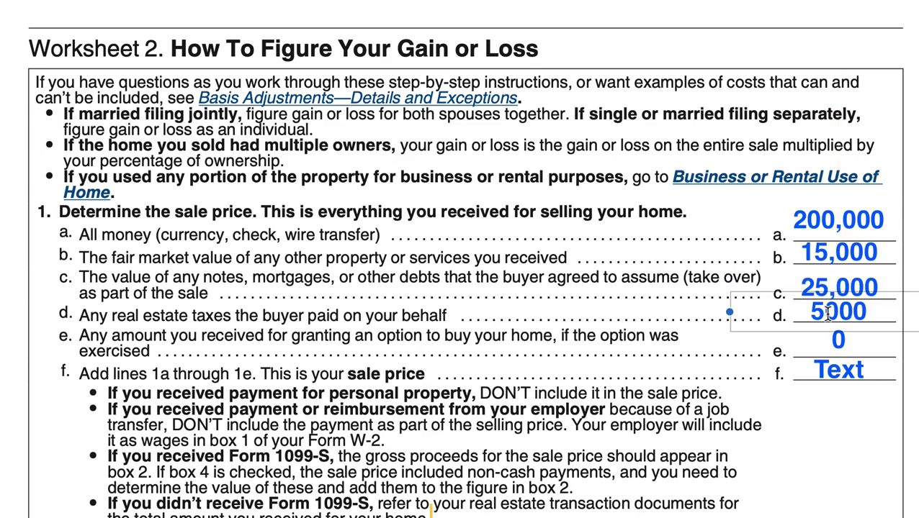
{"action": "type", "text": ","}
{"action": "left_click", "coordinate": [858, 364]}
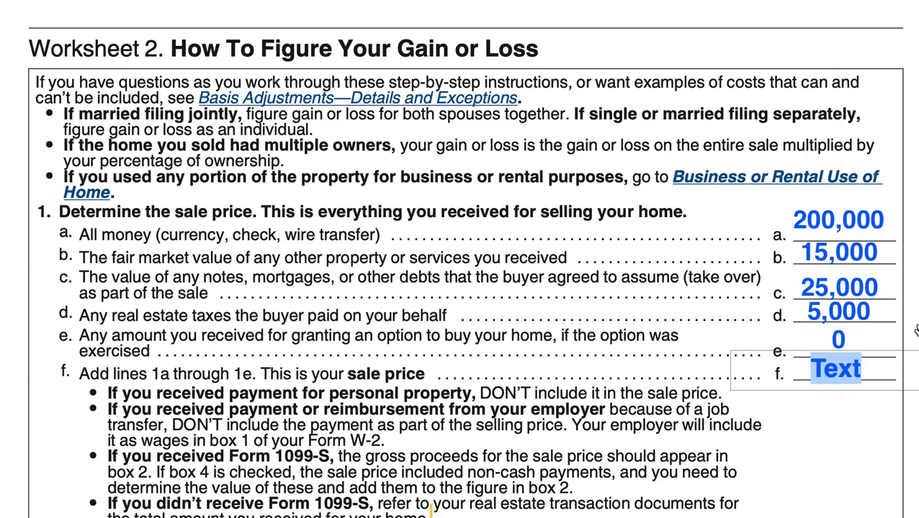
{"action": "type", "text": "245,00"}
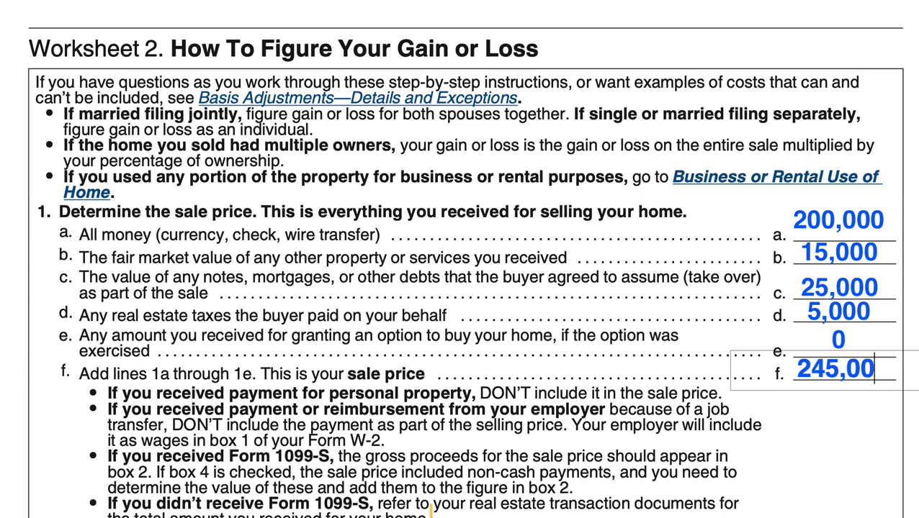
{"action": "type", "text": "0"}
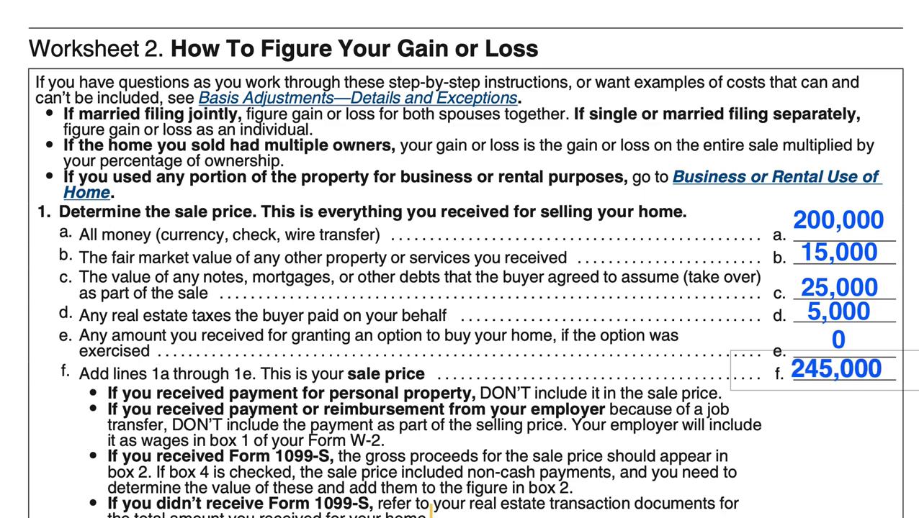